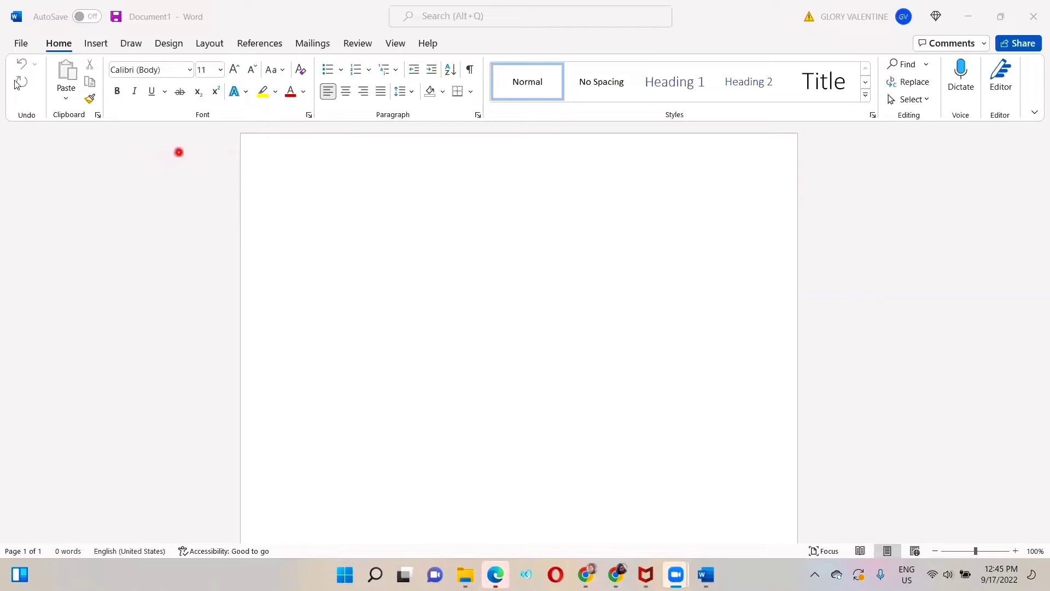
Open the Insert tab's Pictures dropdown to show the This Device, stock and online picture sources.
{"action": "left_click", "coordinate": [100, 48]}
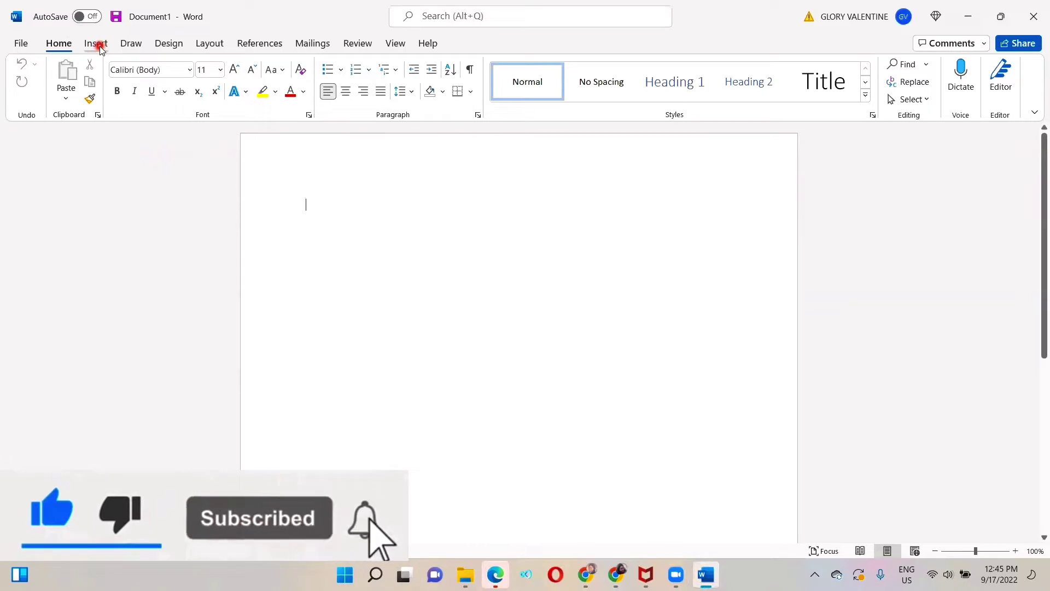
{"action": "left_click", "coordinate": [95, 44]}
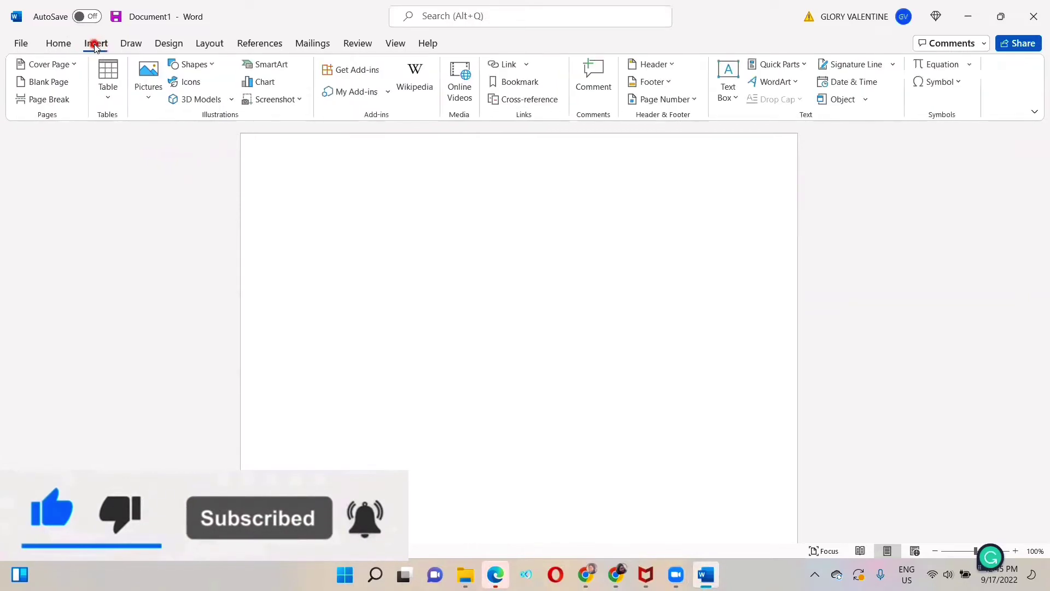
{"action": "left_click", "coordinate": [150, 99]}
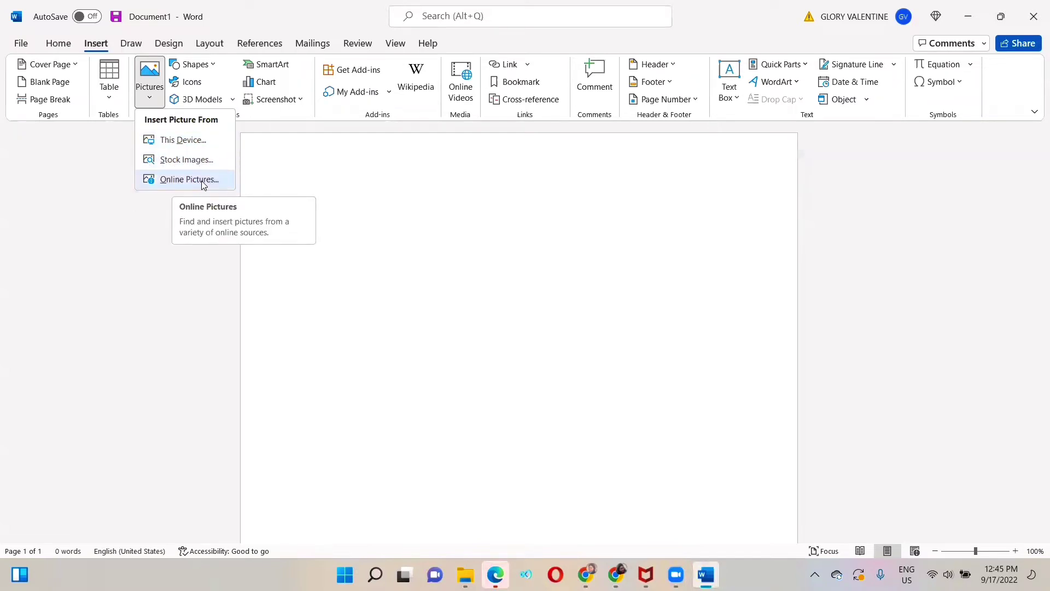
Insert the photo IMG-8130 from this device's Pictures > Camera Roll folder into the page.
{"action": "left_click", "coordinate": [182, 141]}
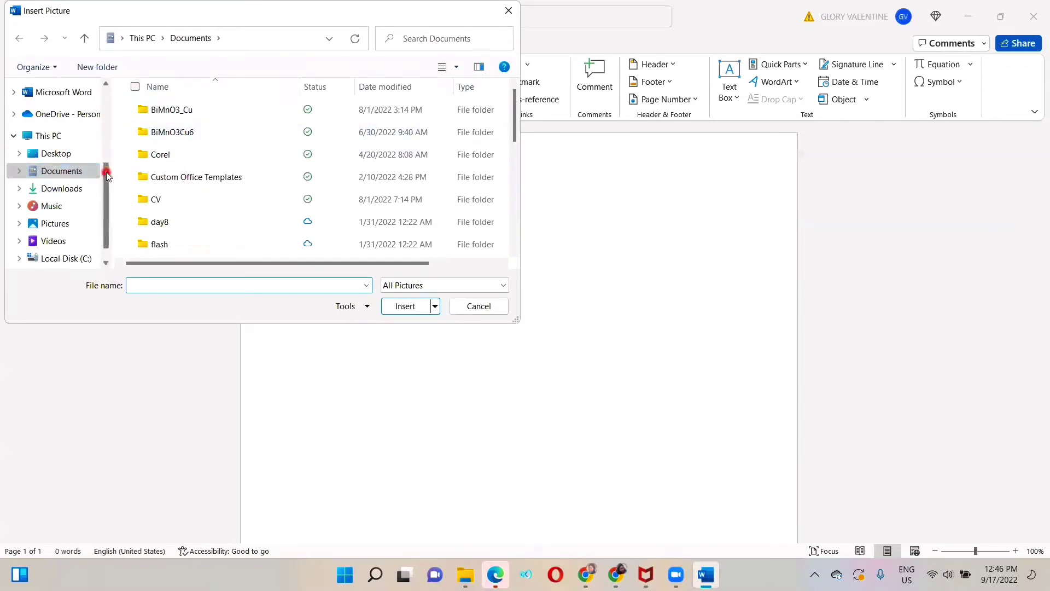
{"action": "scroll", "coordinate": [104, 176], "scroll_direction": "down", "scroll_amount": 1}
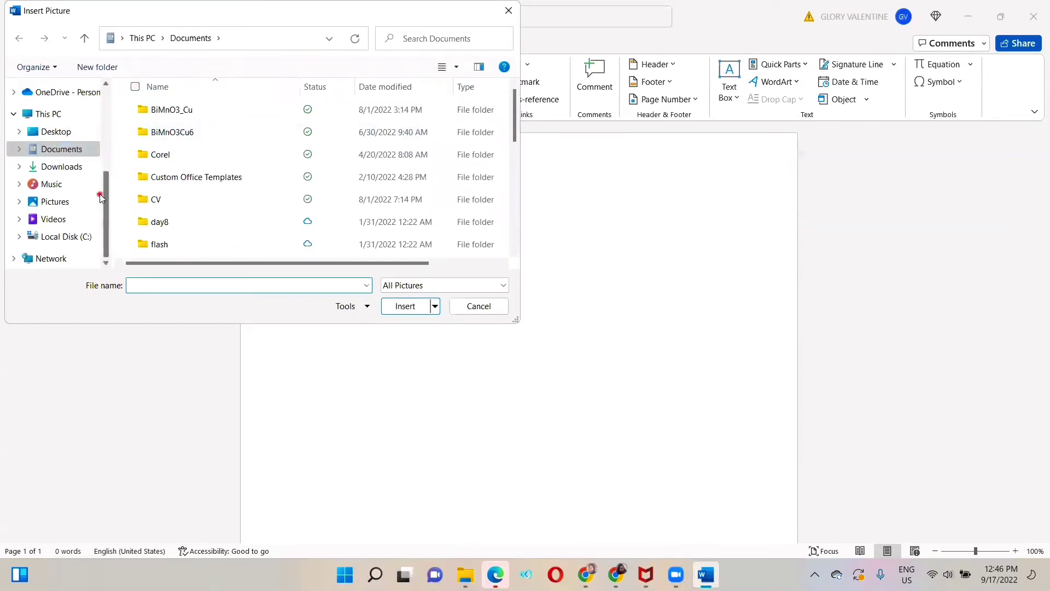
{"action": "left_click", "coordinate": [60, 202]}
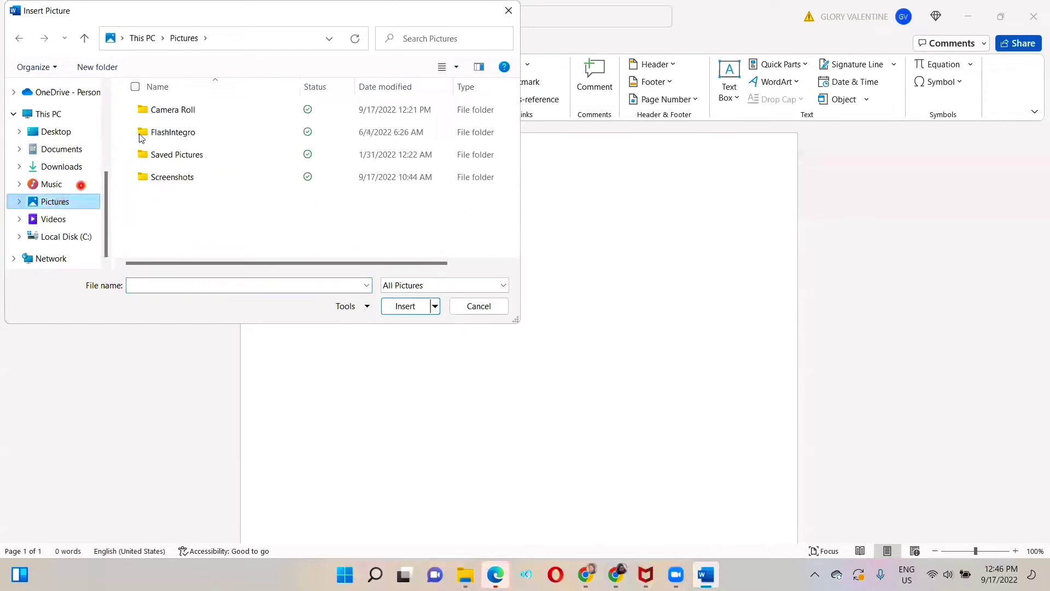
{"action": "left_click", "coordinate": [158, 115]}
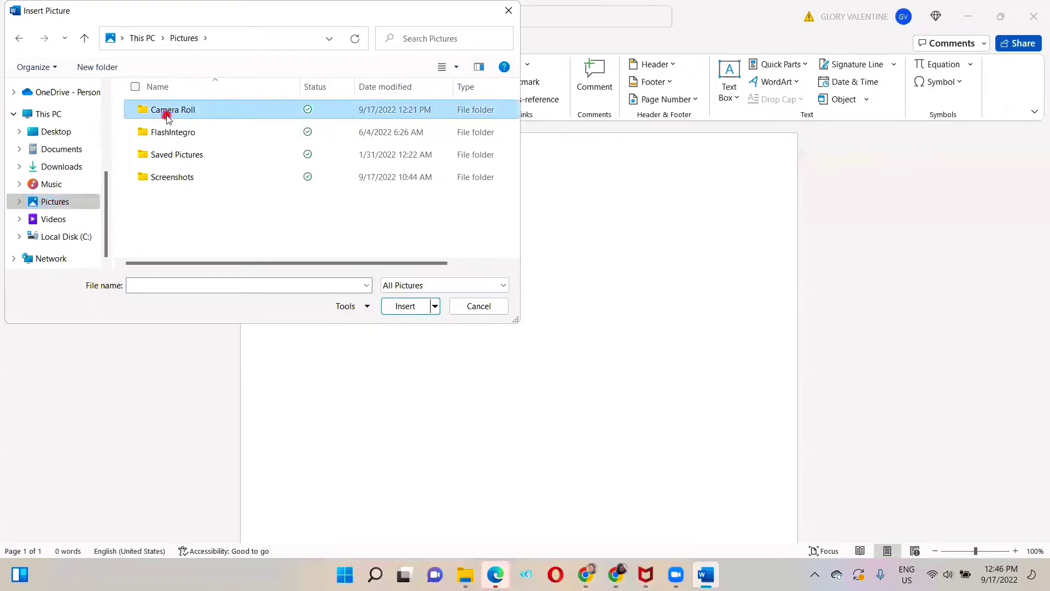
{"action": "double_click", "coordinate": [168, 113]}
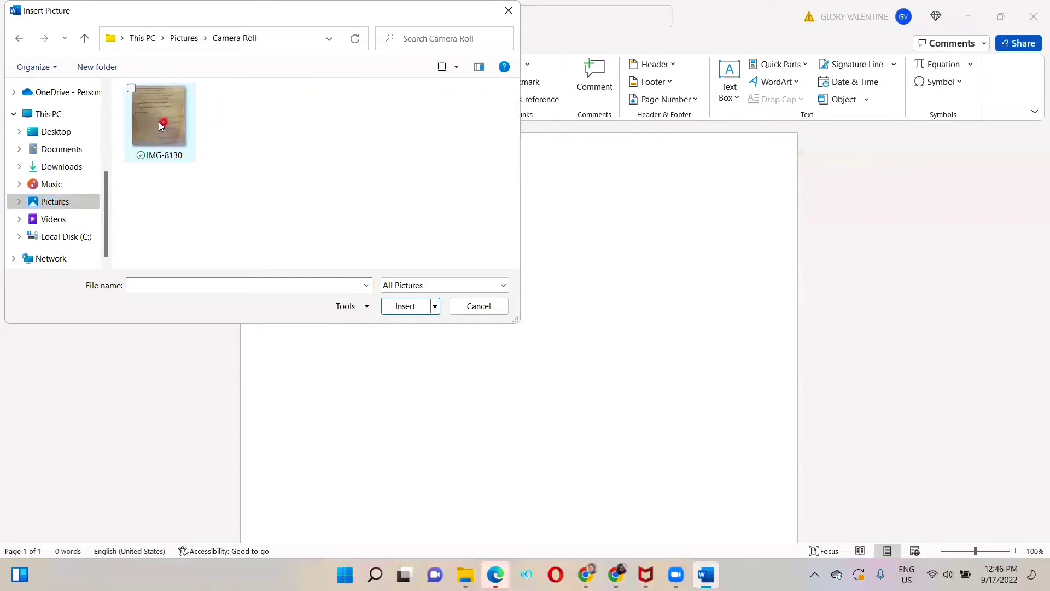
{"action": "left_click", "coordinate": [131, 89]}
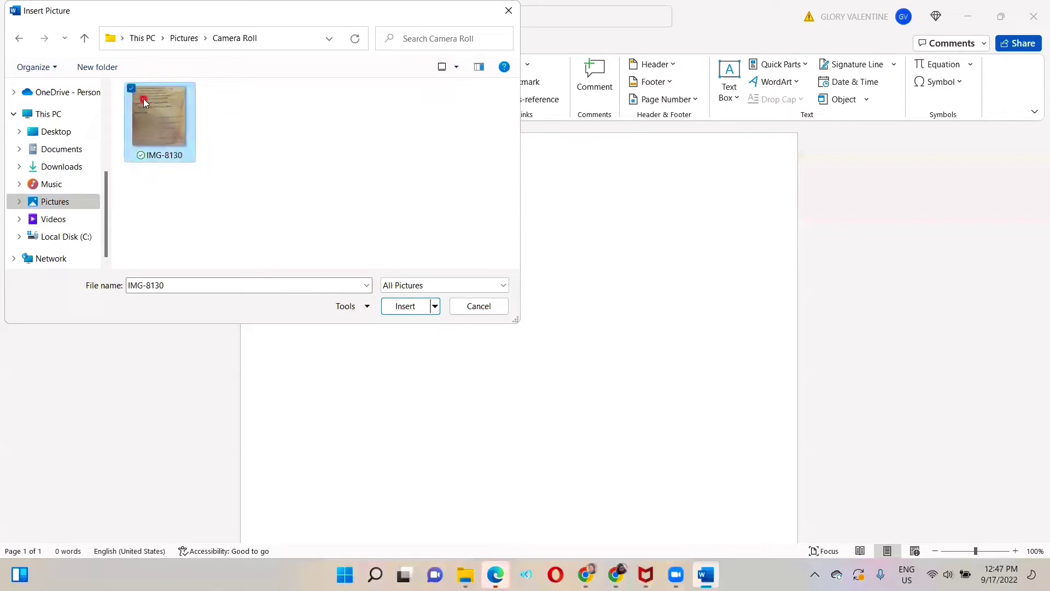
{"action": "left_click", "coordinate": [408, 310]}
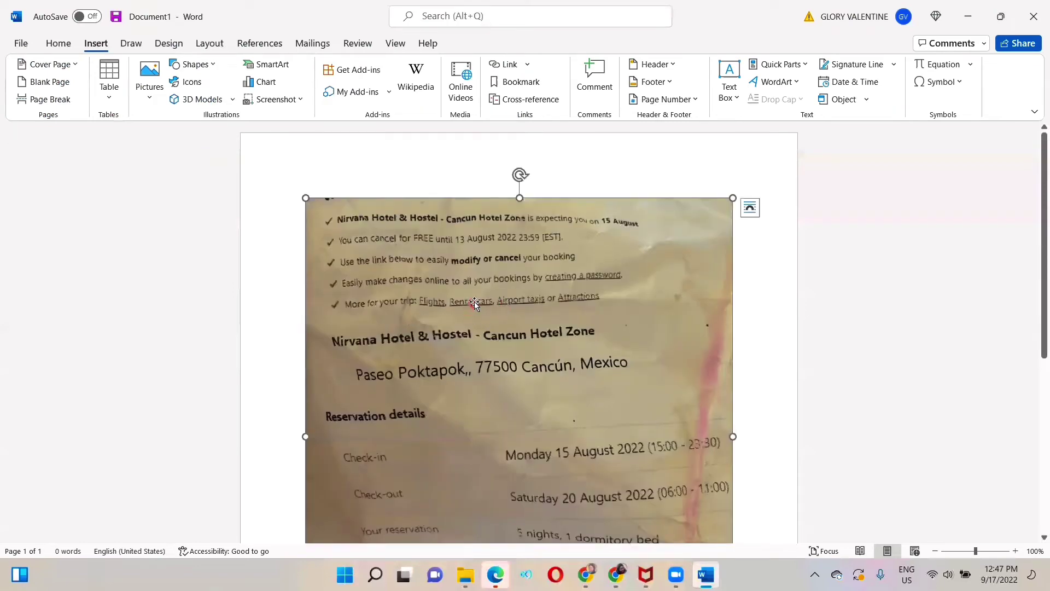
Crop the booking photo to its top strip of five checklist lines, about 1.81" by 5.12".
{"action": "scroll", "coordinate": [475, 301], "scroll_direction": "down", "scroll_amount": 1}
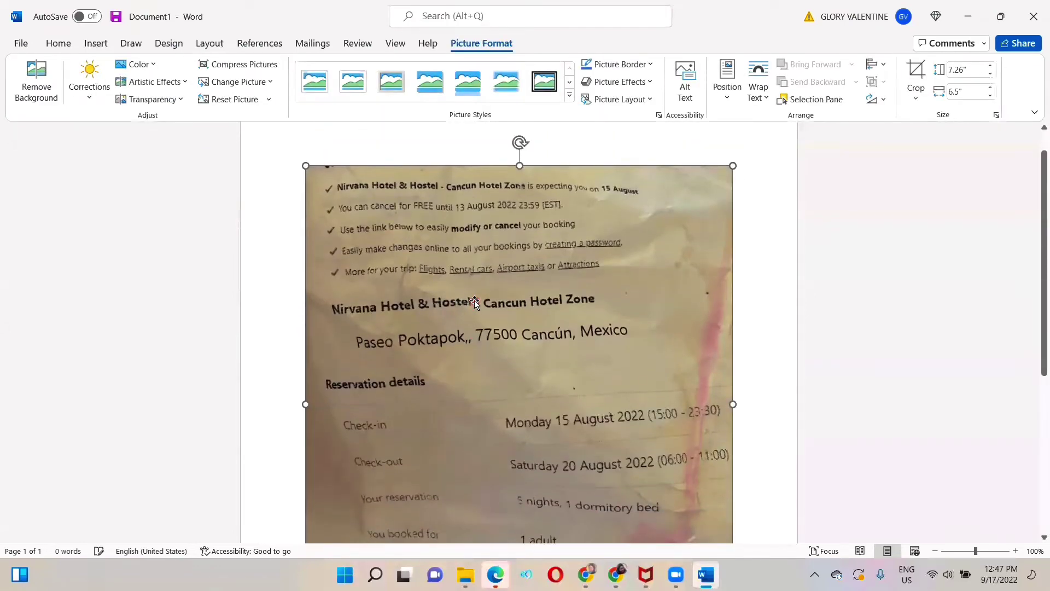
{"action": "scroll", "coordinate": [474, 298], "scroll_direction": "up", "scroll_amount": 1}
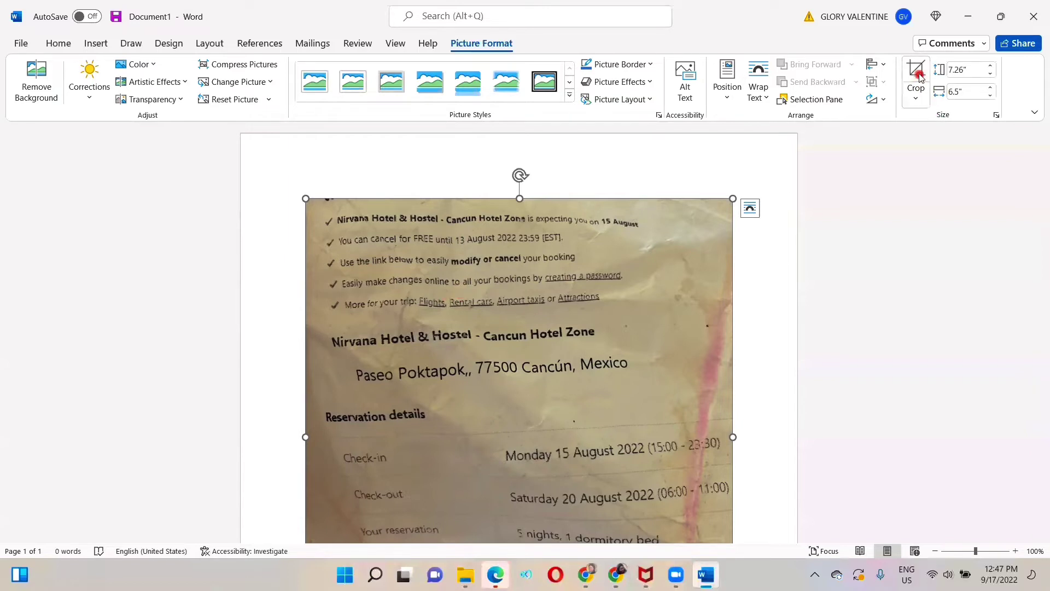
{"action": "left_click", "coordinate": [916, 96]}
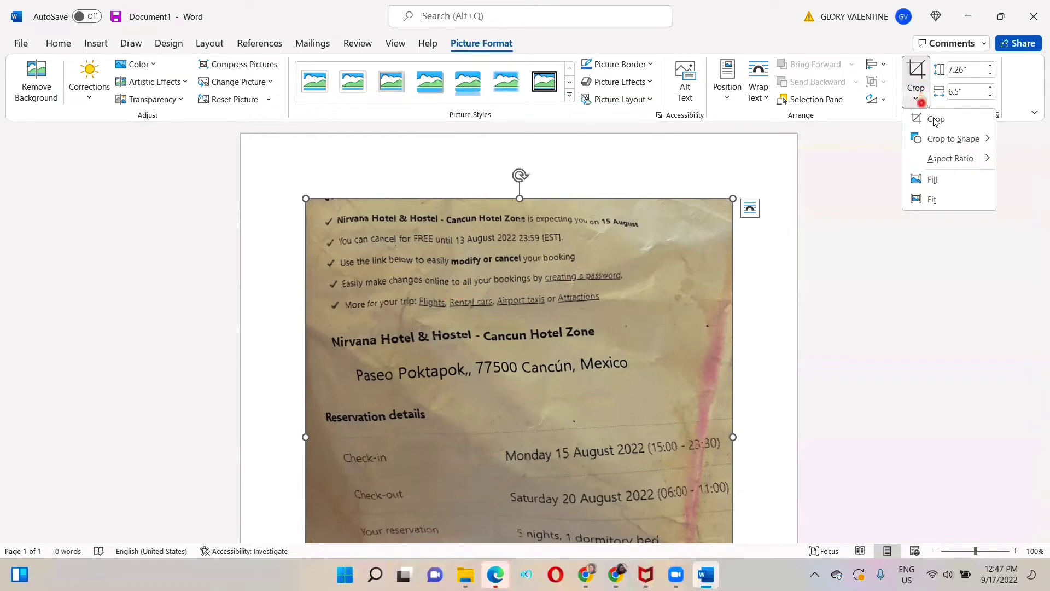
{"action": "left_click", "coordinate": [936, 120]}
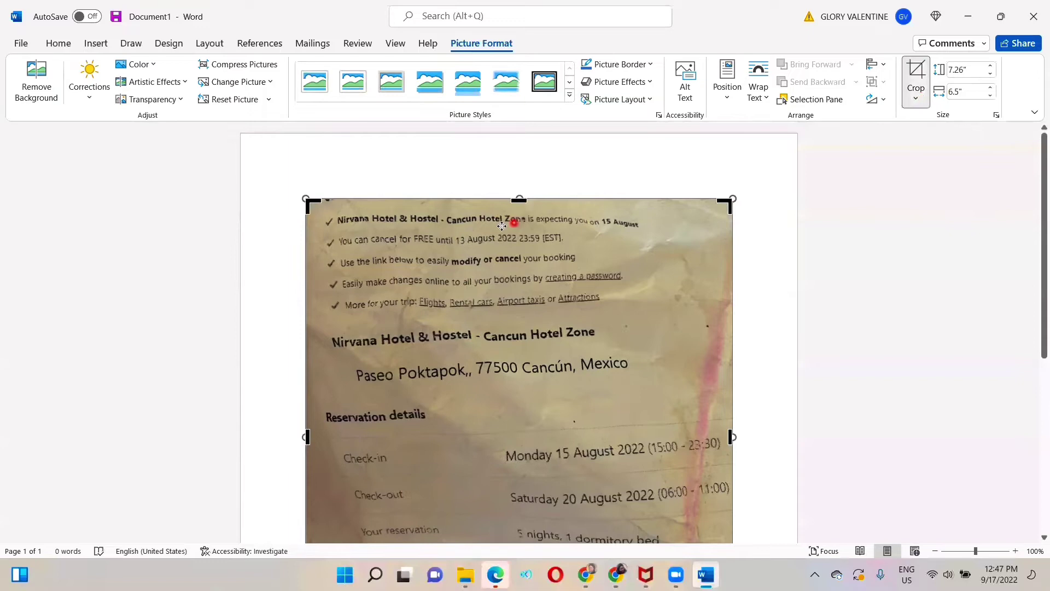
{"action": "scroll", "coordinate": [488, 260], "scroll_direction": "down", "scroll_amount": 3}
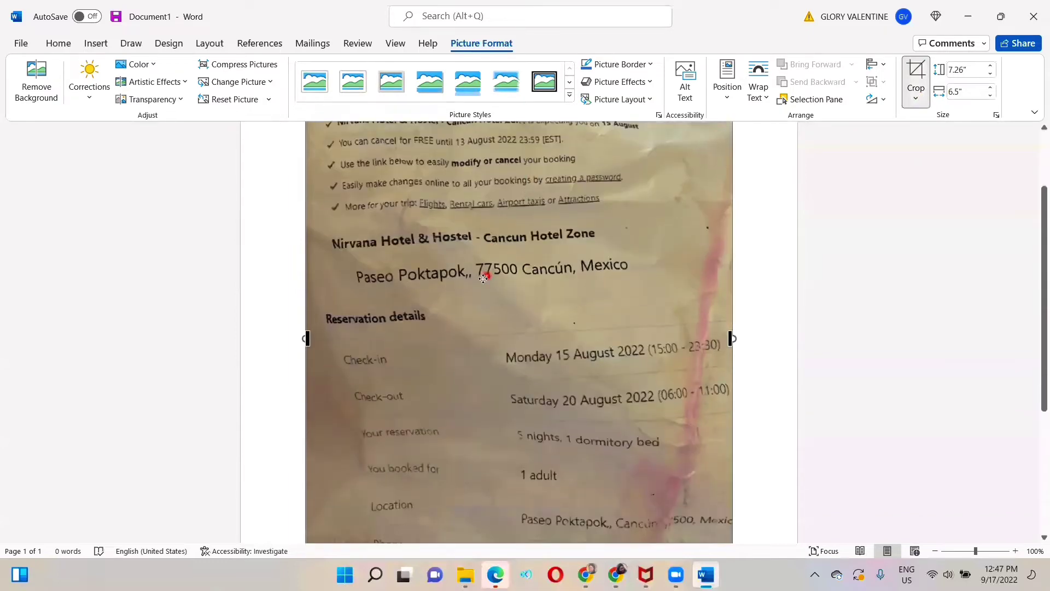
{"action": "scroll", "coordinate": [484, 278], "scroll_direction": "down", "scroll_amount": 6}
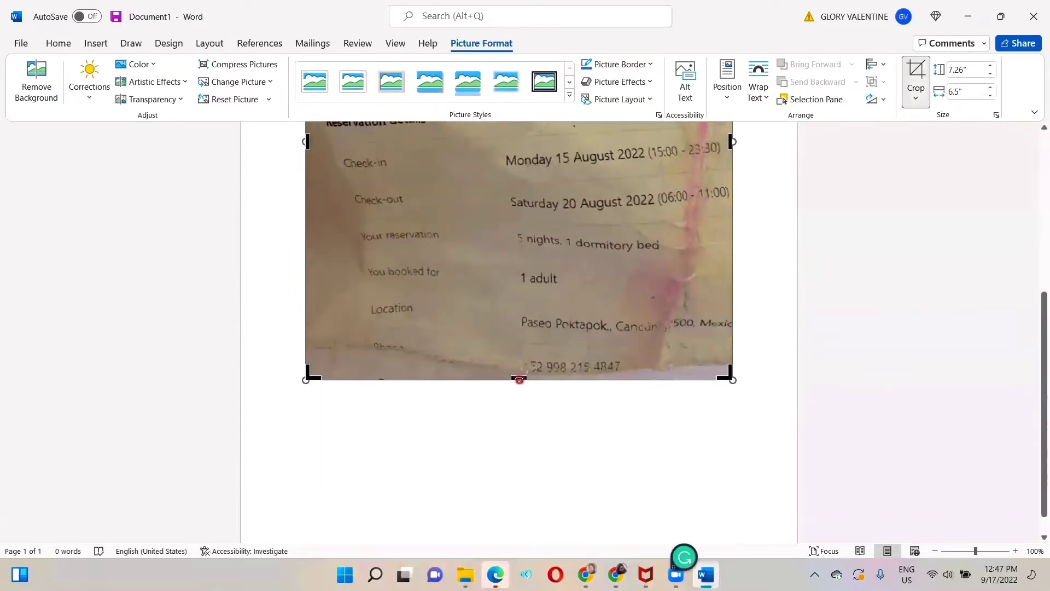
{"action": "left_click_drag", "start_coordinate": [519, 378], "coordinate": [564, 213]}
{"action": "scroll", "coordinate": [548, 239], "scroll_direction": "up", "scroll_amount": 7}
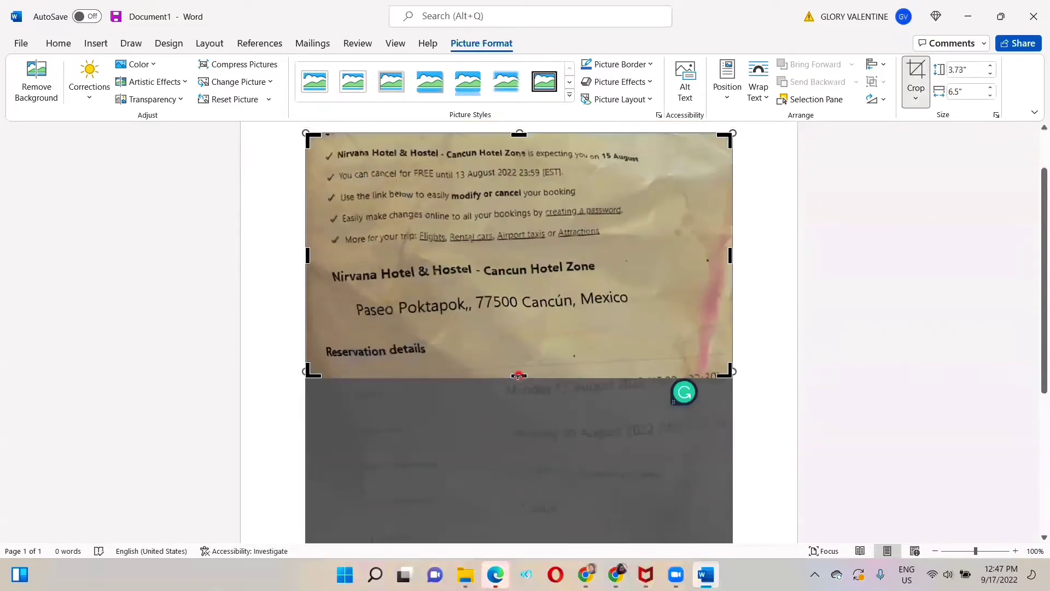
{"action": "left_click_drag", "start_coordinate": [518, 376], "coordinate": [560, 252]}
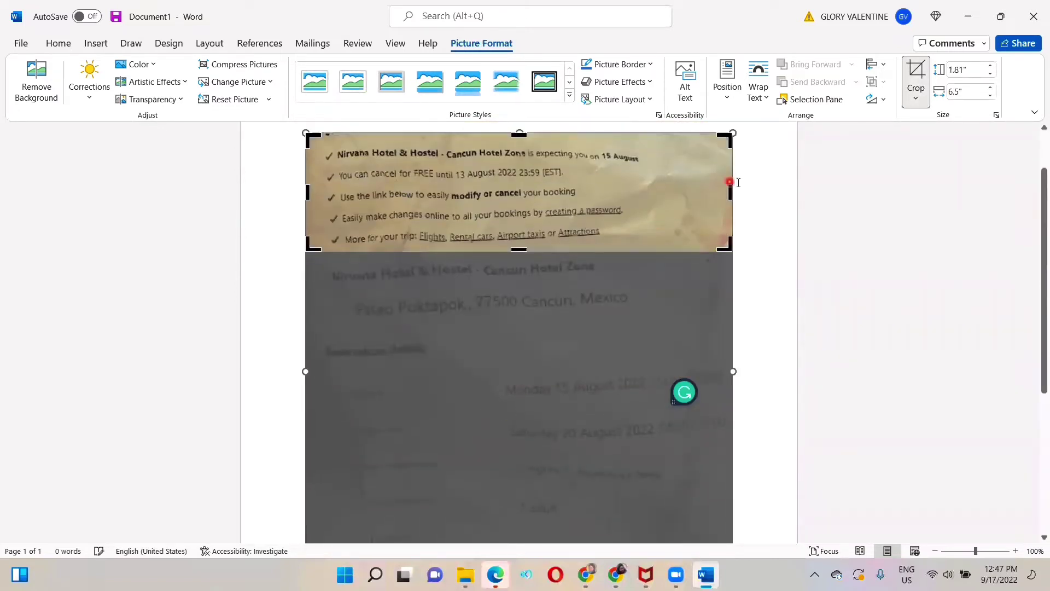
{"action": "left_click_drag", "start_coordinate": [731, 191], "coordinate": [642, 194]}
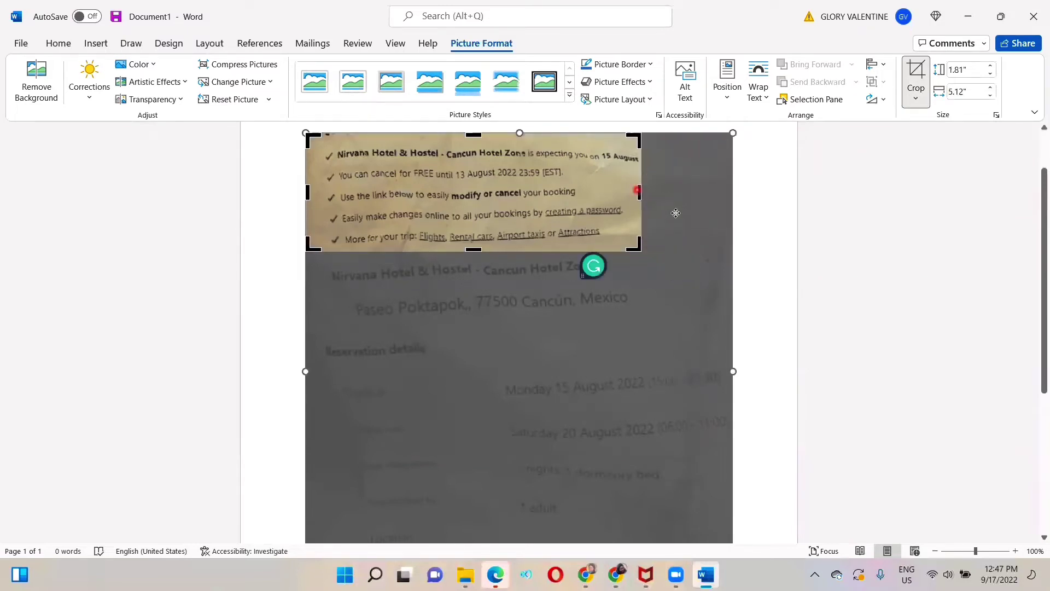
{"action": "left_click", "coordinate": [916, 99]}
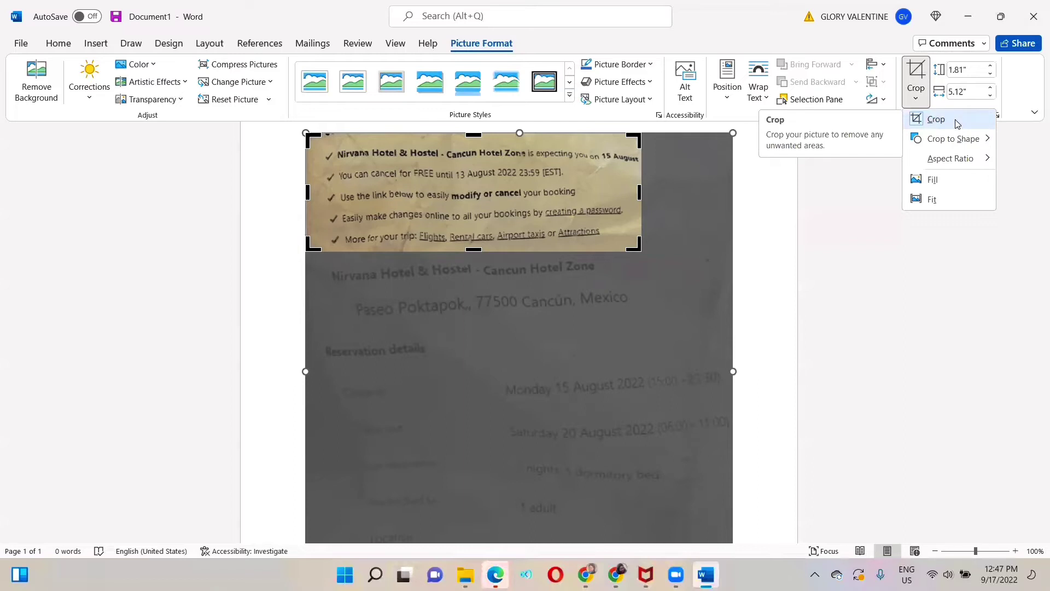
{"action": "left_click", "coordinate": [430, 284]}
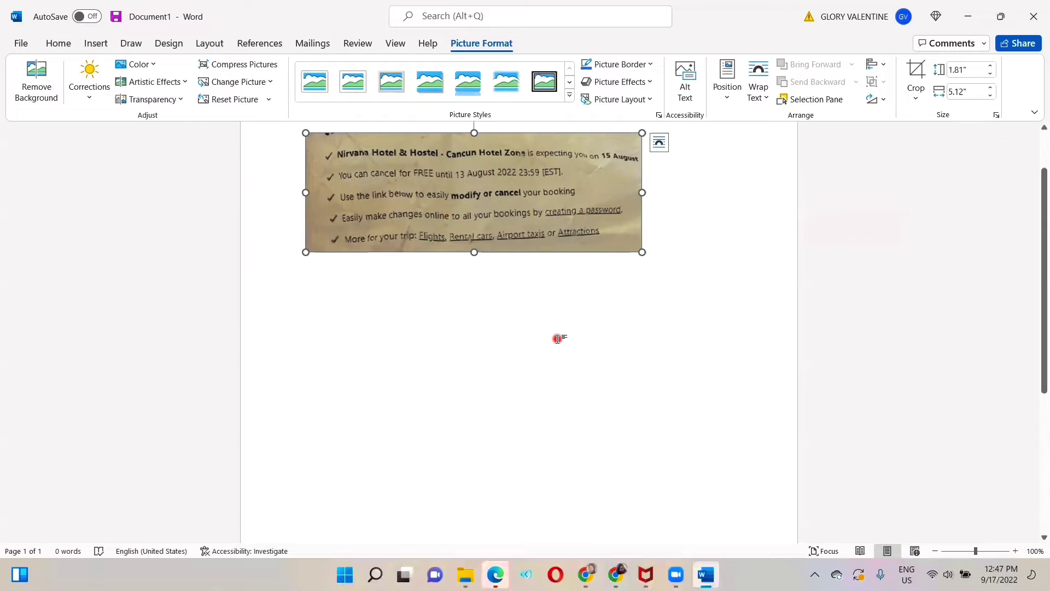
Paste a copy of the cropped strip below it, add a blank line between them, and select the top one.
{"action": "key", "text": "ctrl+c"}
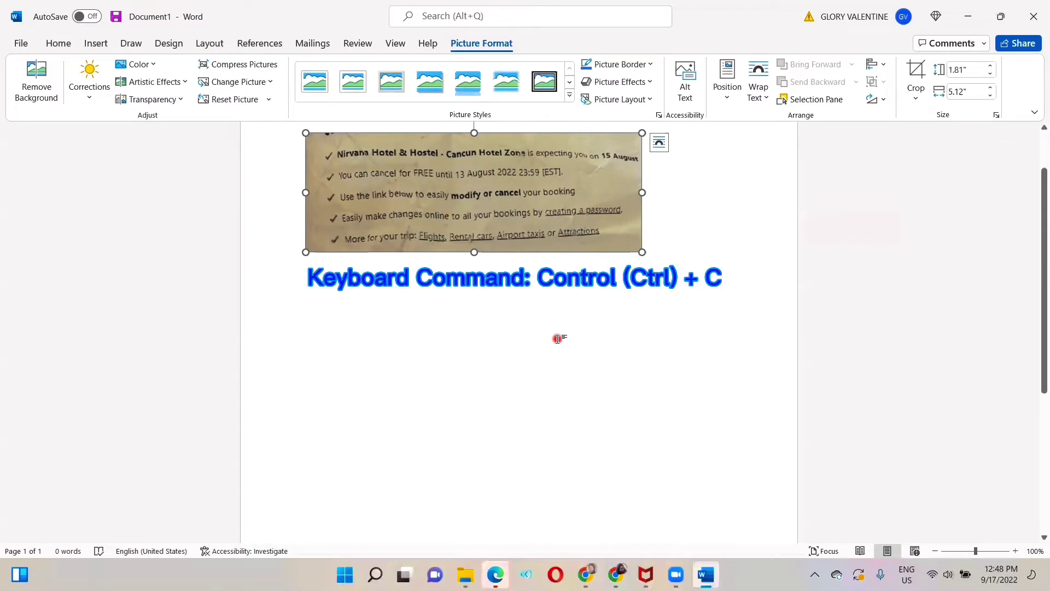
{"action": "key", "text": "ctrl+v"}
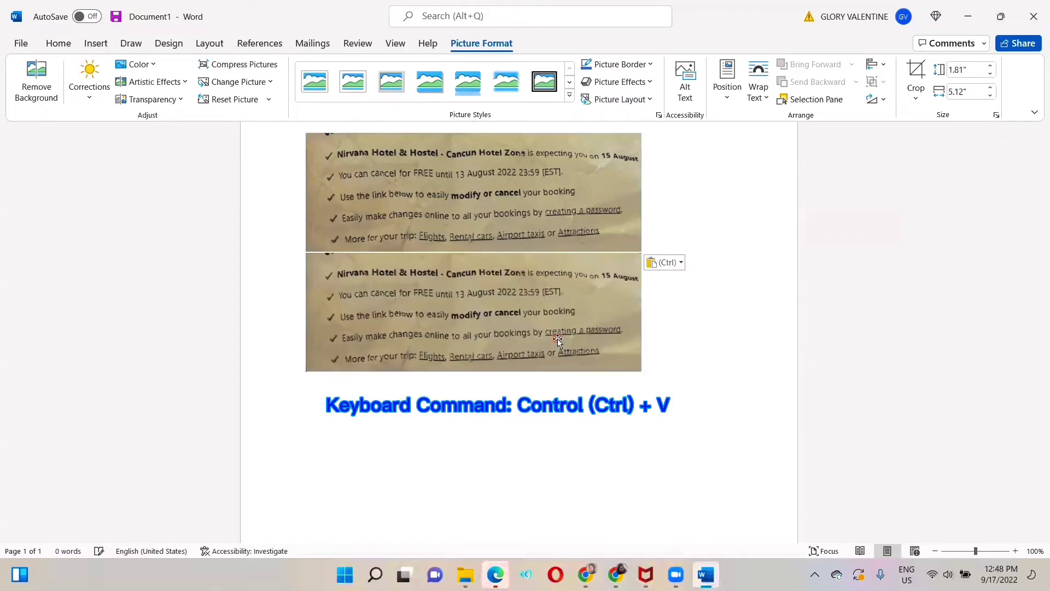
{"action": "left_click", "coordinate": [527, 329]}
{"action": "left_click", "coordinate": [688, 217]}
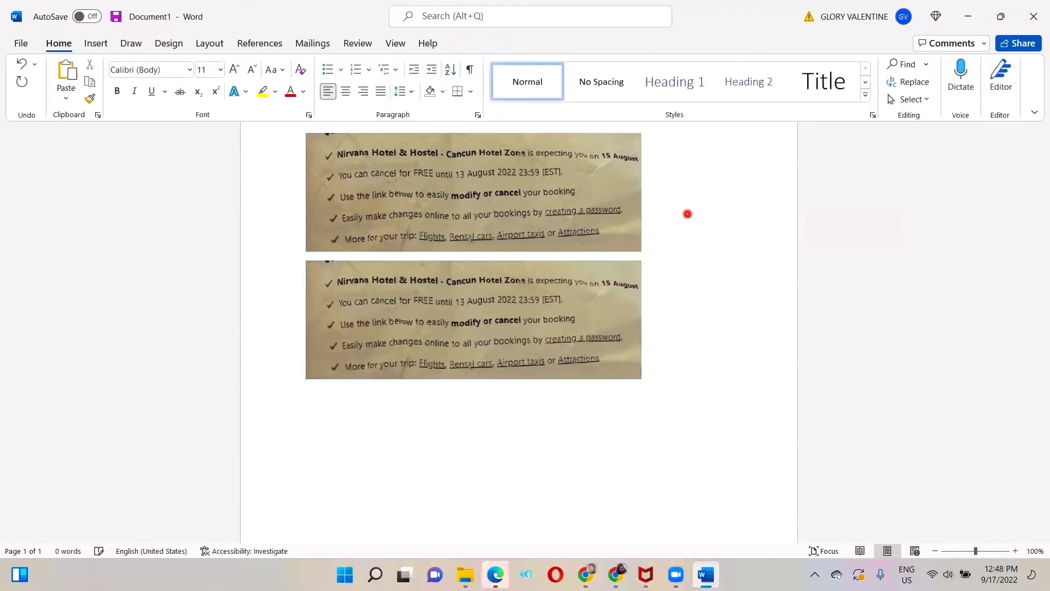
{"action": "key", "text": "Return"}
{"action": "key", "text": "Return"}
{"action": "key", "text": "Return"}
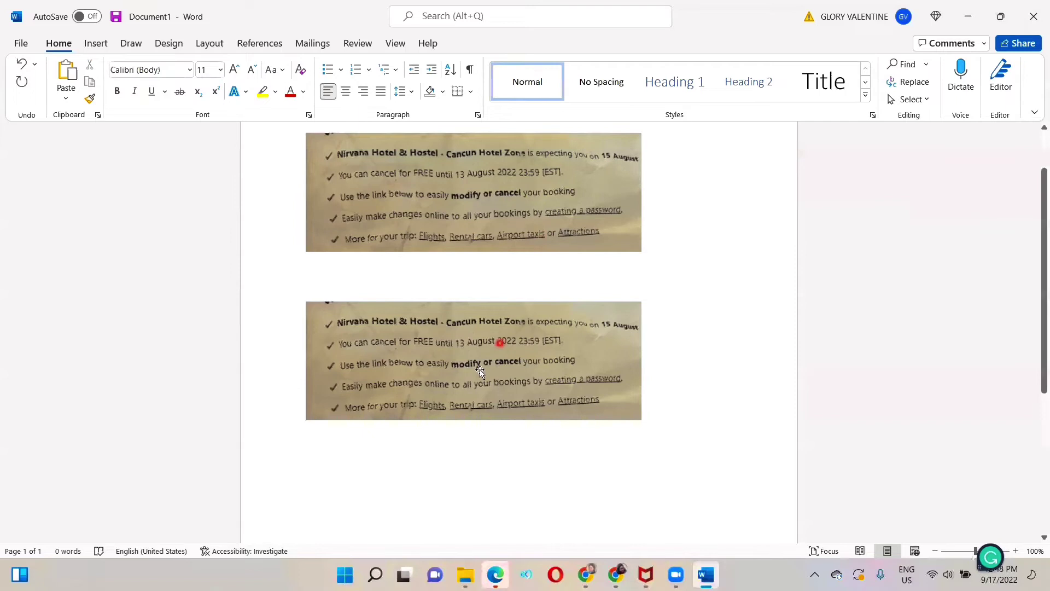
{"action": "left_click", "coordinate": [515, 218]}
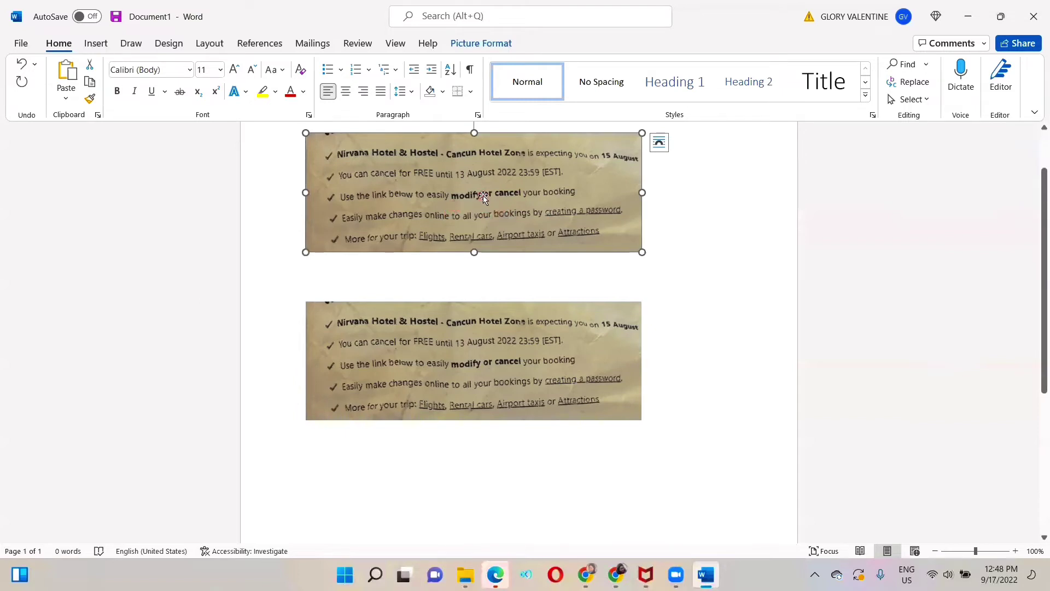
Show the Format Picture pane's Picture settings for the top checklist image.
{"action": "left_click", "coordinate": [501, 46]}
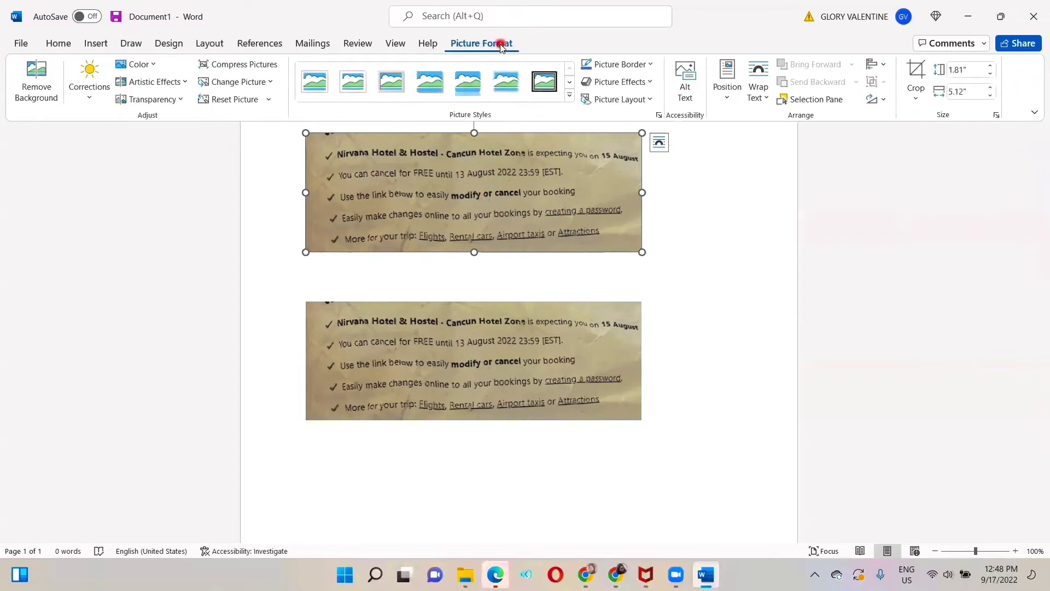
{"action": "left_click", "coordinate": [660, 115]}
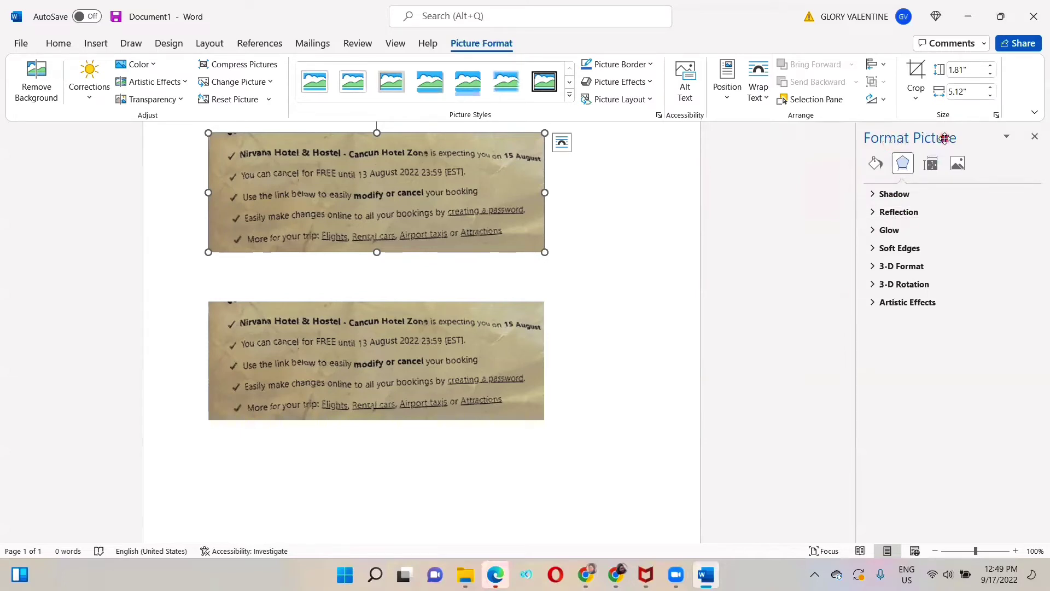
{"action": "left_click", "coordinate": [959, 171]}
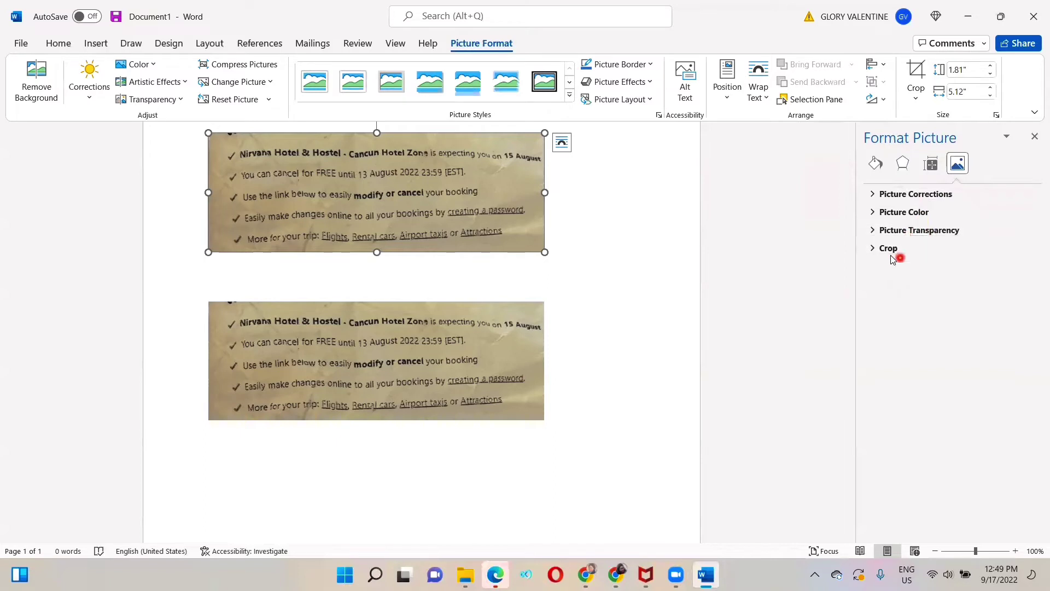
Apply the Brightness: -20% Contrast: +40% correction preset to the top scan.
{"action": "left_click", "coordinate": [919, 195]}
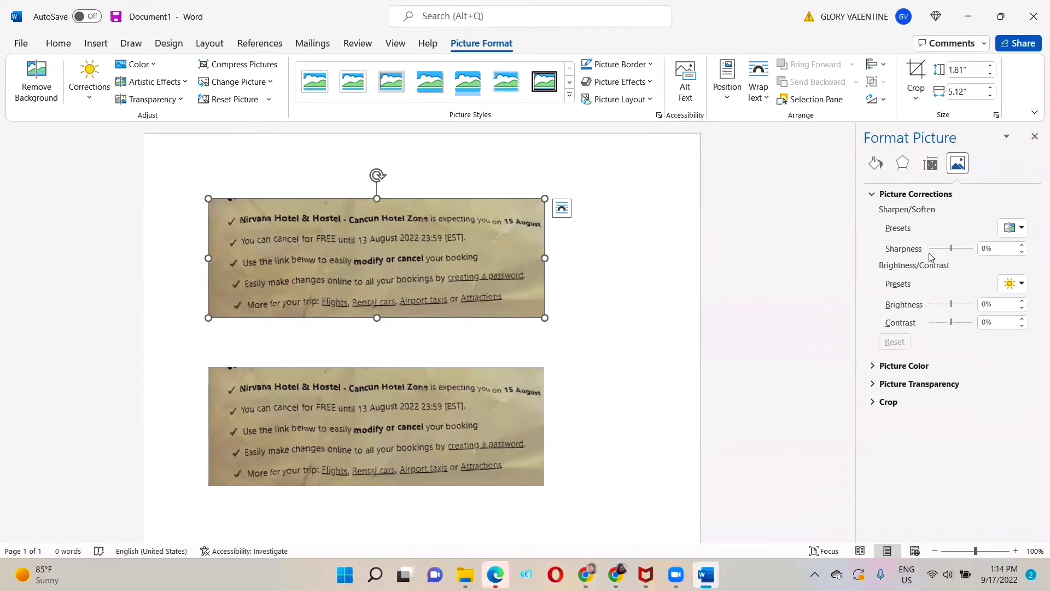
{"action": "left_click", "coordinate": [1023, 289]}
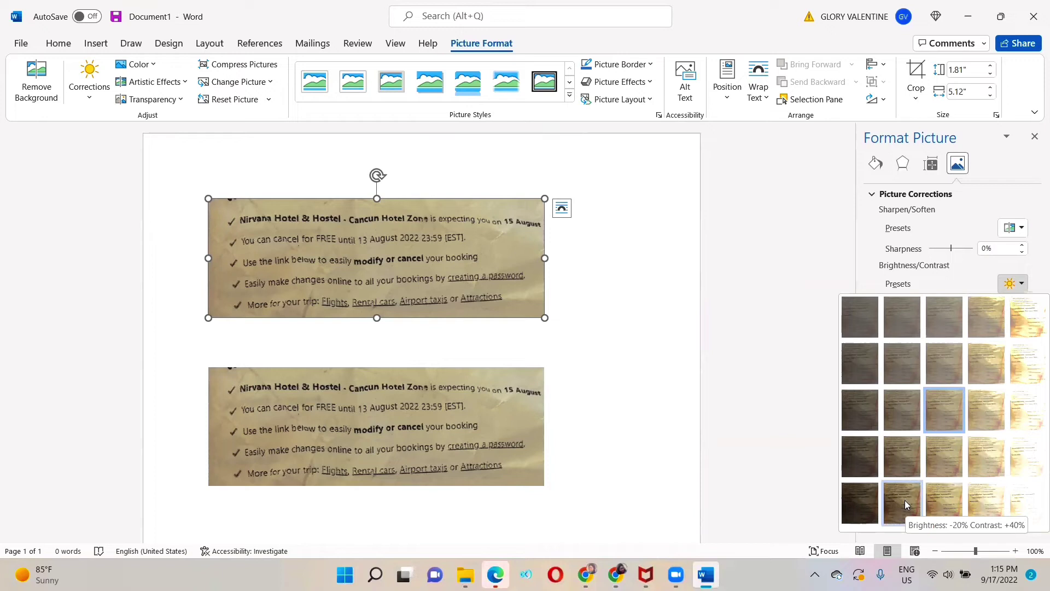
{"action": "left_click", "coordinate": [905, 500]}
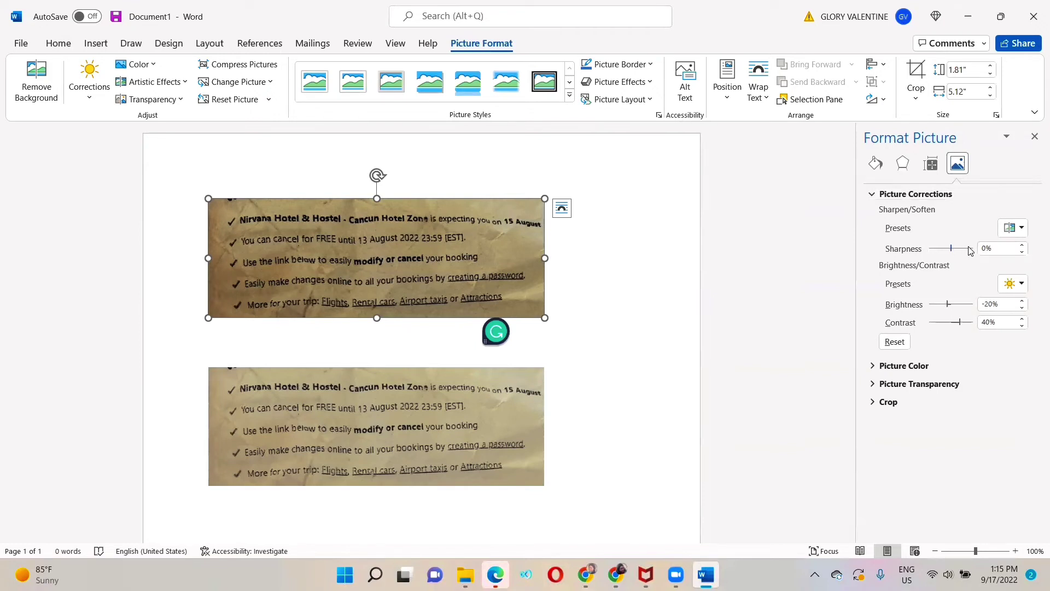
Raise the top checklist image's Sharpness to 78% in Picture Corrections.
{"action": "left_click", "coordinate": [1023, 245]}
{"action": "left_click", "coordinate": [1023, 246]}
{"action": "left_click", "coordinate": [1023, 245]}
{"action": "left_click", "coordinate": [1023, 245]}
{"action": "left_click", "coordinate": [1022, 245]}
{"action": "left_click_drag", "start_coordinate": [957, 249], "coordinate": [971, 251]}
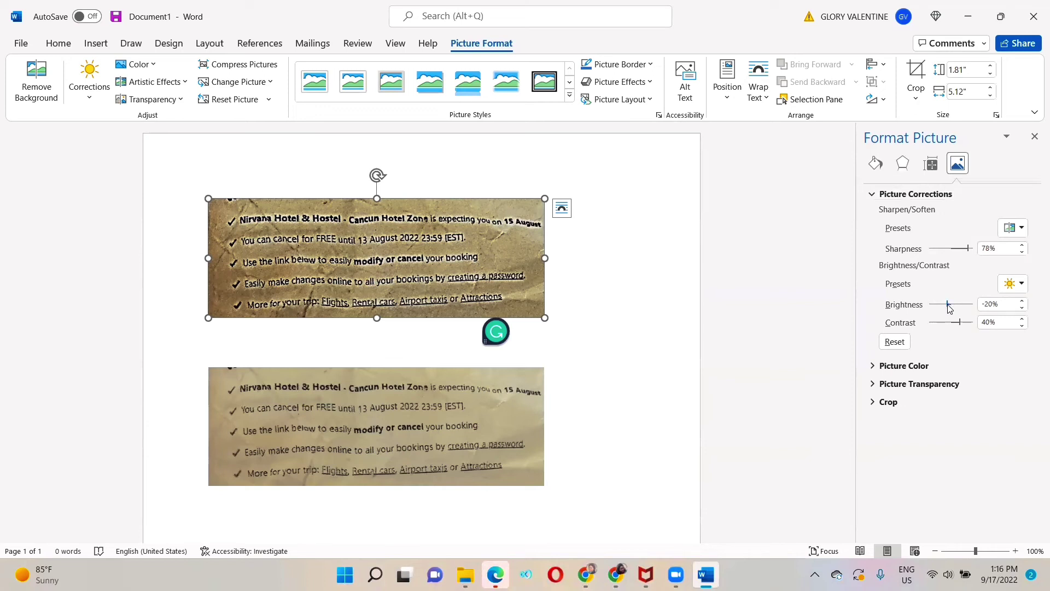
Set the top checklist image's Brightness to 50%, leaving contrast at 40%.
{"action": "left_click_drag", "start_coordinate": [949, 307], "coordinate": [966, 304]}
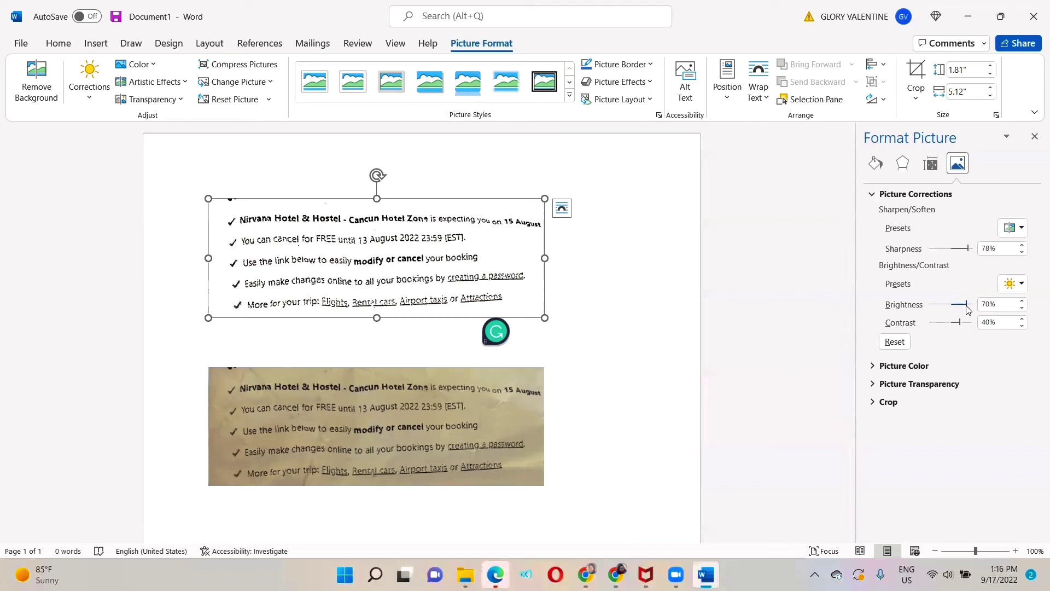
{"action": "left_click_drag", "start_coordinate": [969, 309], "coordinate": [961, 305]}
{"action": "left_click", "coordinate": [1018, 308]}
{"action": "left_click", "coordinate": [1020, 306]}
{"action": "left_click", "coordinate": [1021, 309]}
{"action": "left_click", "coordinate": [1021, 309]}
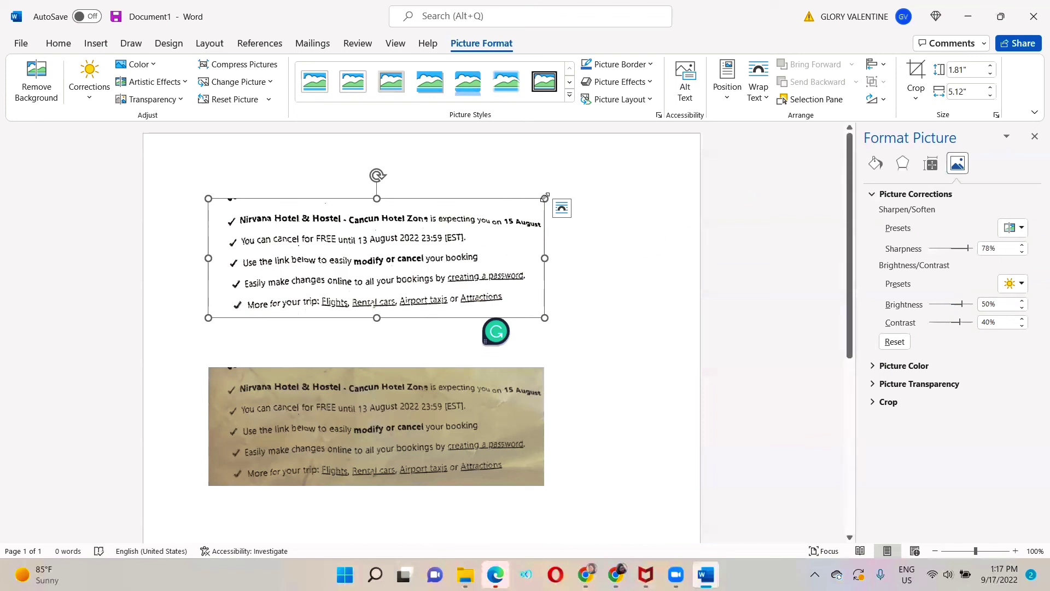
Enlarge the top scan to 7.38 inches wide, then reduce its height slightly.
{"action": "left_click_drag", "start_coordinate": [545, 198], "coordinate": [608, 146]}
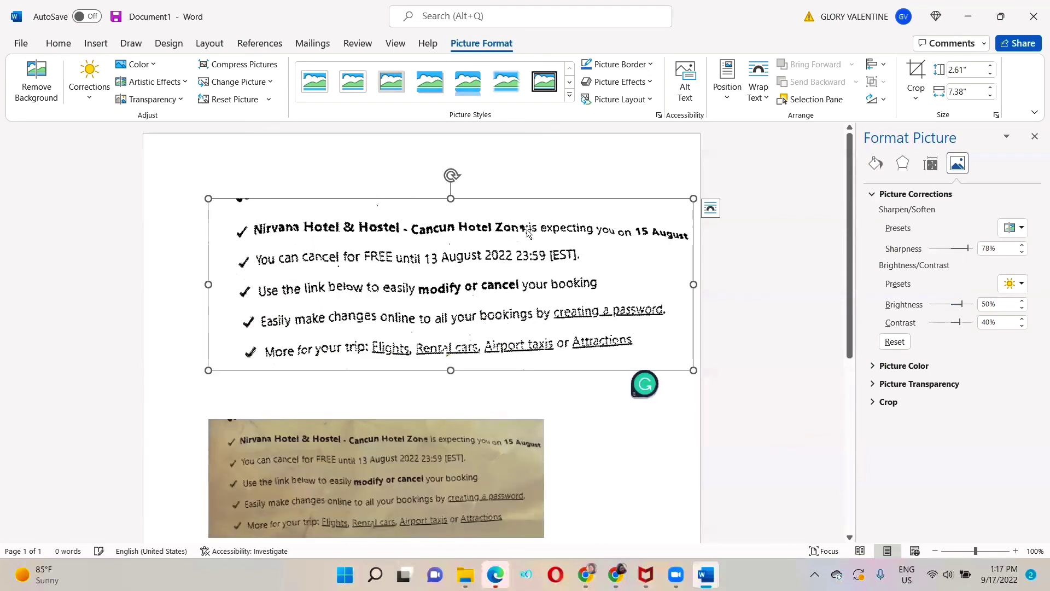
{"action": "left_click_drag", "start_coordinate": [517, 207], "coordinate": [489, 218]}
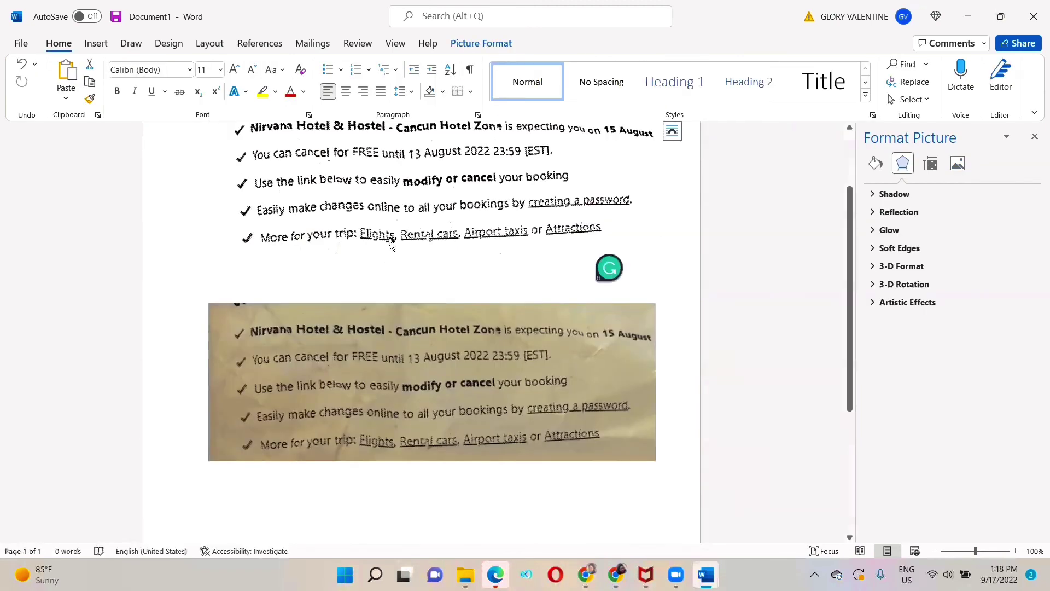
{"action": "scroll", "coordinate": [372, 266], "scroll_direction": "up", "scroll_amount": 1}
{"action": "scroll", "coordinate": [372, 267], "scroll_direction": "up", "scroll_amount": 1}
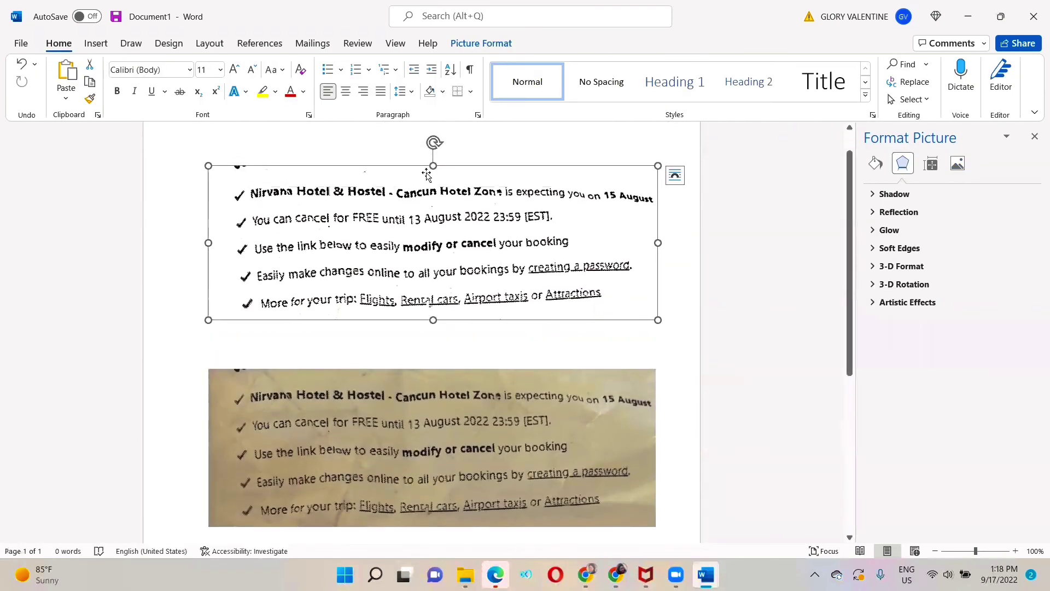
{"action": "left_click_drag", "start_coordinate": [438, 164], "coordinate": [438, 195]}
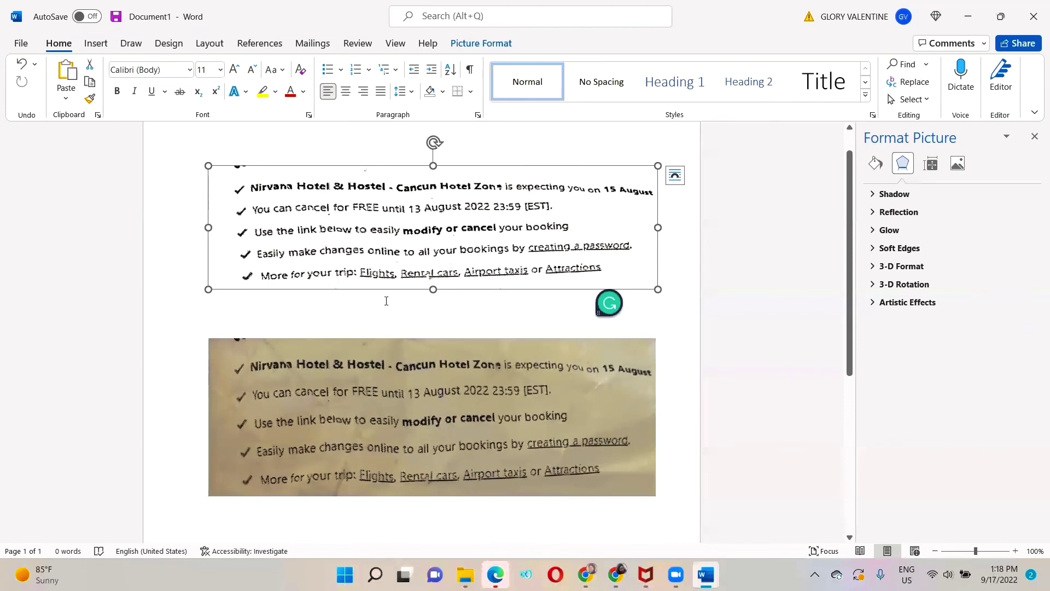